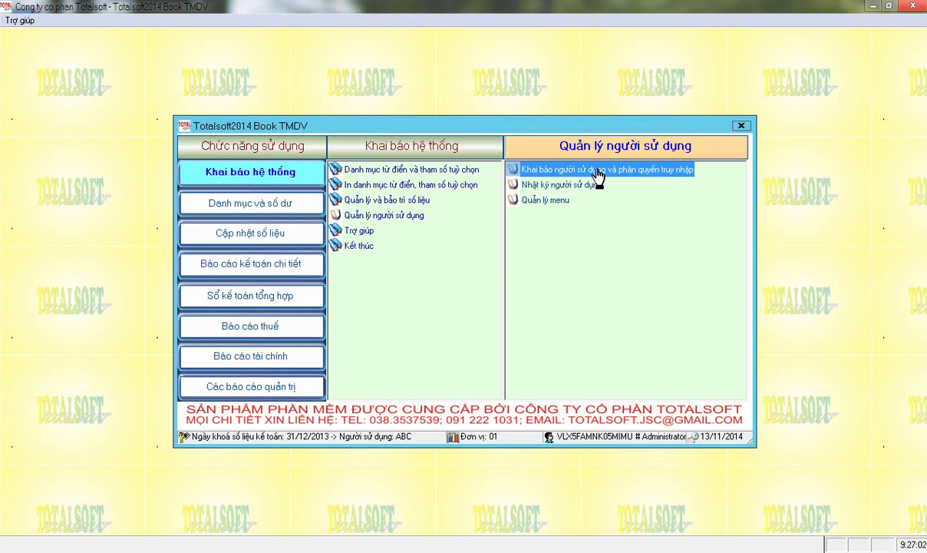
Open 'Khai báo người sử dụng và phân quyền truy nhập' under Quản lý người sử dụng.
double_click(598, 175)
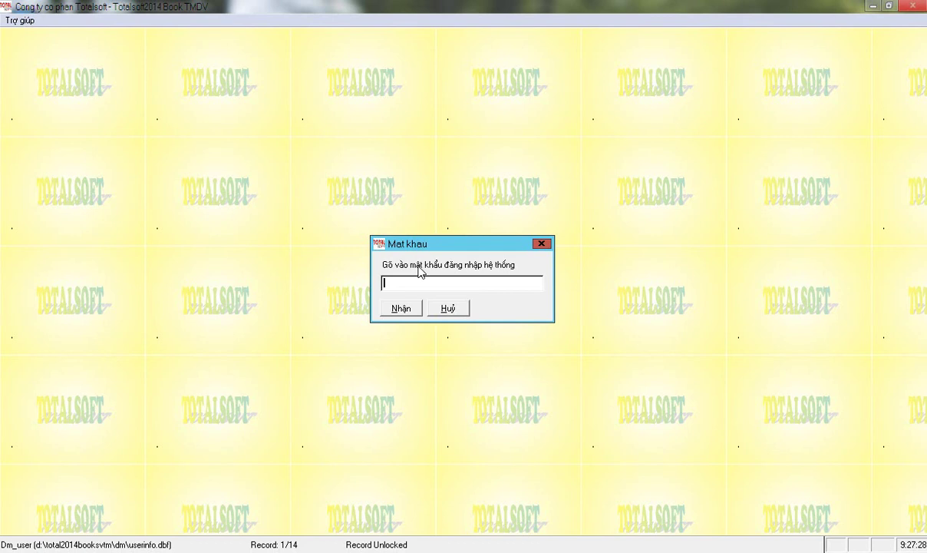
Confirm the system password, try deleting the logged-in user, and dismiss the cannot-delete warning.
left_click(402, 310)
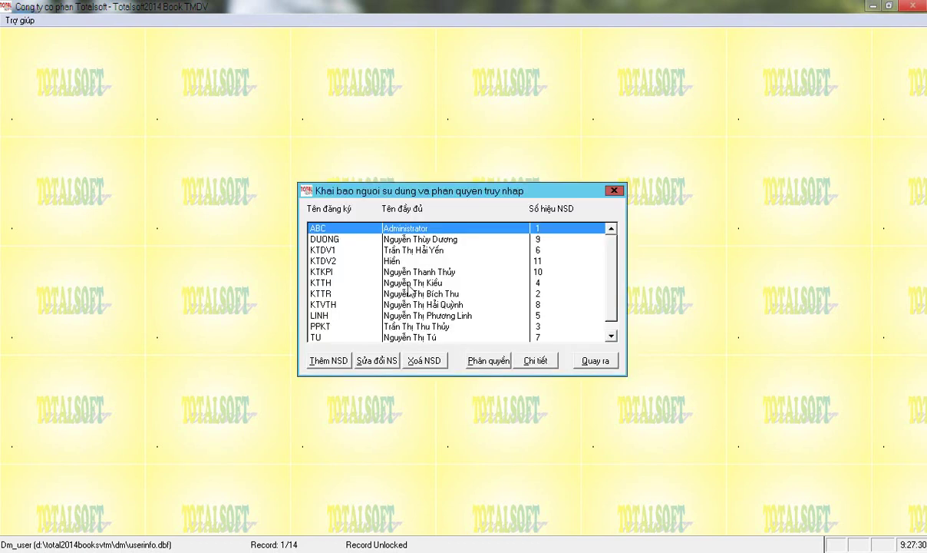
left_click(418, 357)
left_click(415, 309)
Delete every other user one by one with Xoá NSD, confirming each, until only the Administrator remains.
left_click(366, 237)
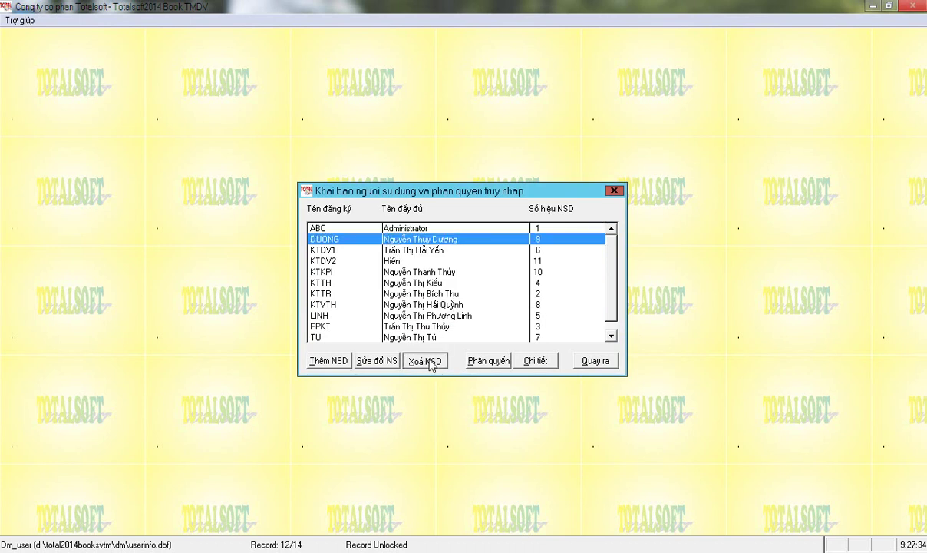
left_click(430, 365)
left_click(407, 309)
left_click(424, 360)
key("Return")
left_click(424, 361)
key("Return")
left_click(425, 360)
key("Return")
left_click(425, 360)
key("Return")
left_click(424, 360)
key("Return")
left_click(424, 361)
key("Return")
left_click(425, 360)
key("Return")
left_click(424, 361)
key("Return")
left_click(424, 360)
key("Return")
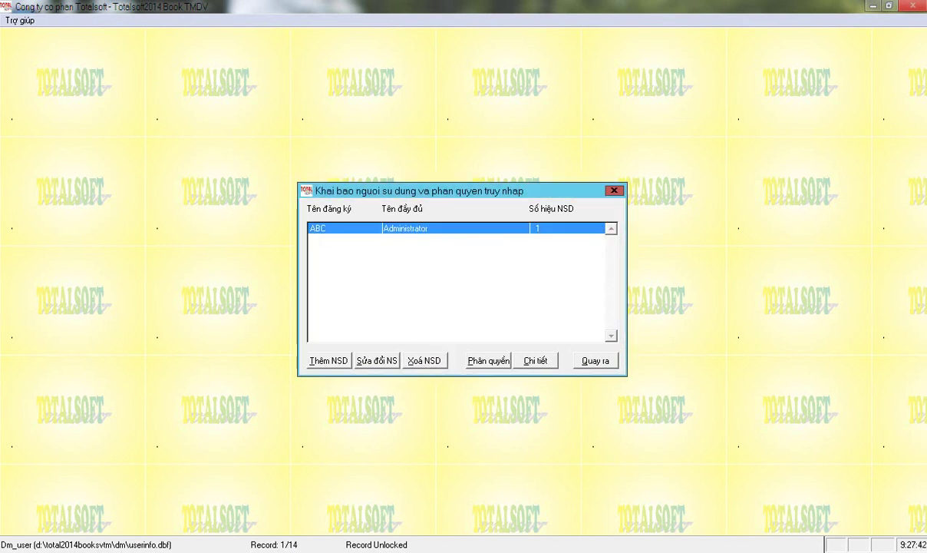
left_click(424, 357)
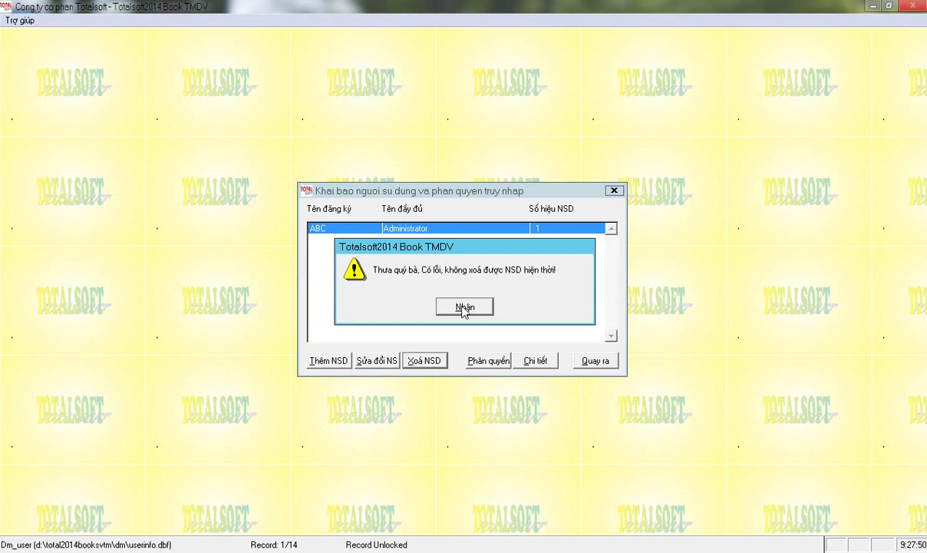
Dismiss the warning that the current Administrator user cannot be deleted.
left_click(464, 308)
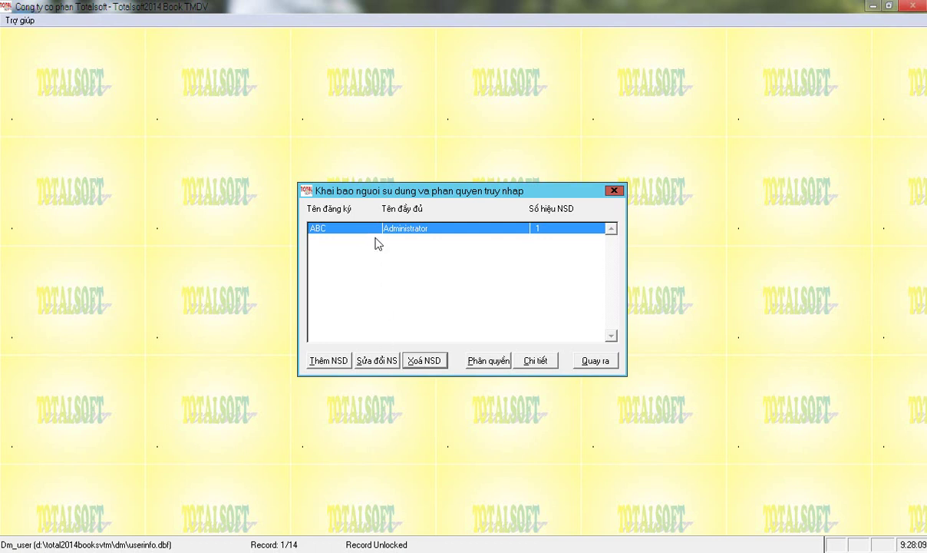
Give the Administrator a new password, retype it to confirm, save, and close the user list.
left_click(376, 361)
left_click(422, 265)
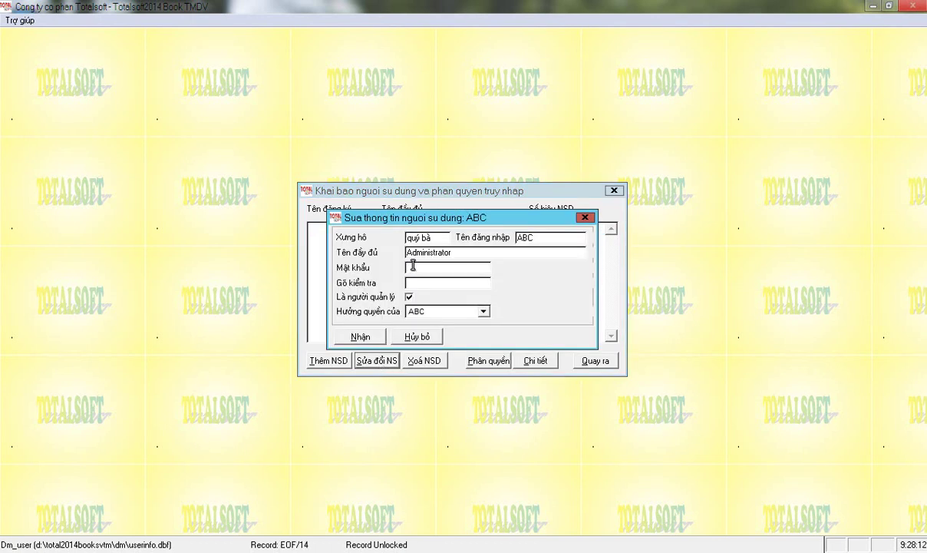
type("abc")
key("Return")
type("abc")
left_click(369, 337)
left_click(595, 361)
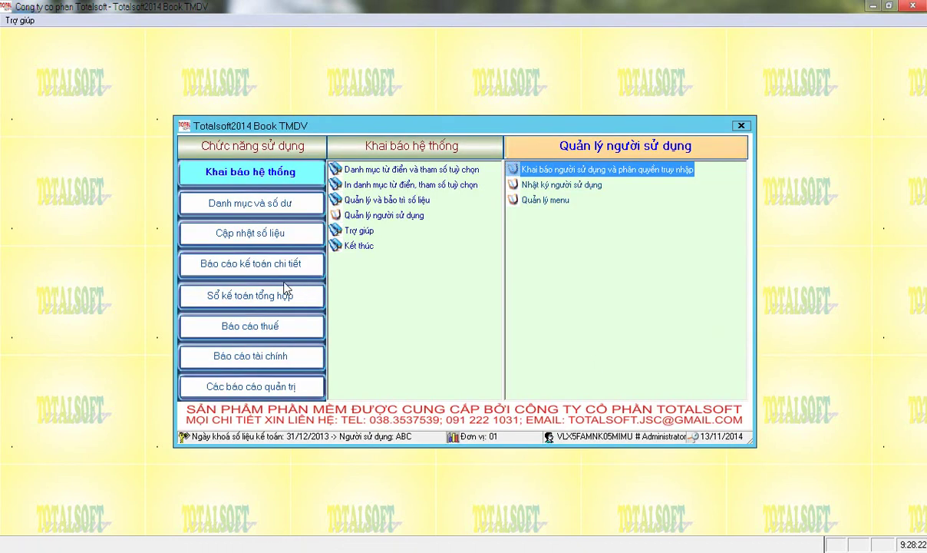
Reopen the user and access-rights list with the system password, then close it again.
left_click(530, 170)
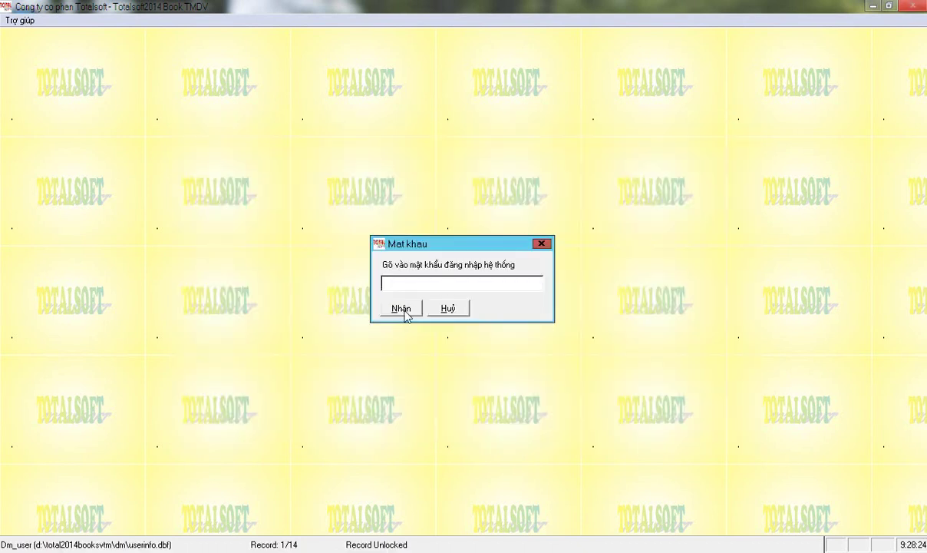
left_click(411, 309)
left_click(586, 365)
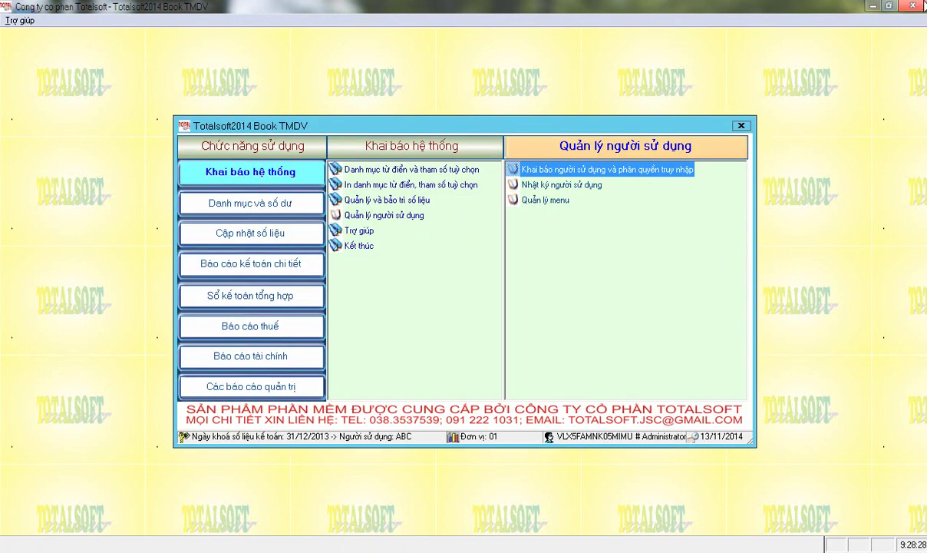
Exit Totalsoft, relaunch it, and log in as the Administrator with the new password.
key("alt+F4")
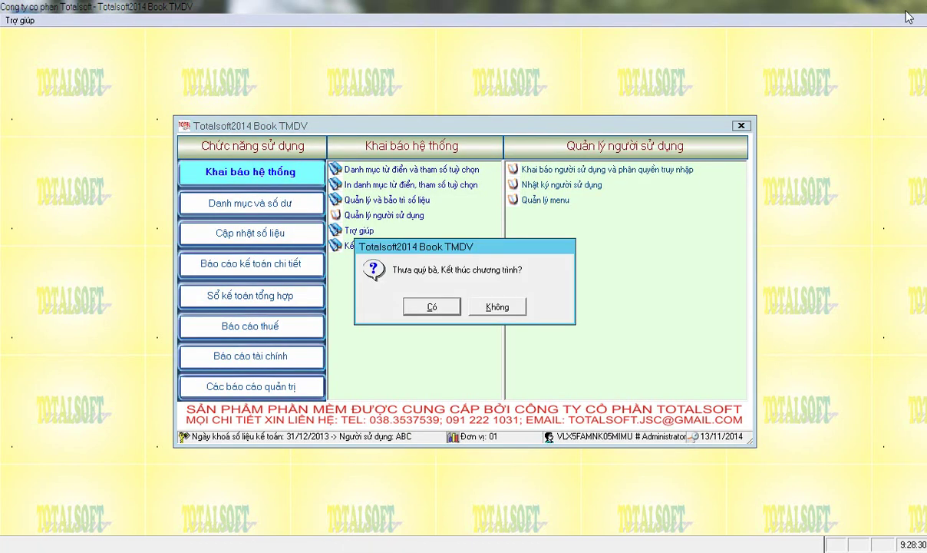
left_click(497, 307)
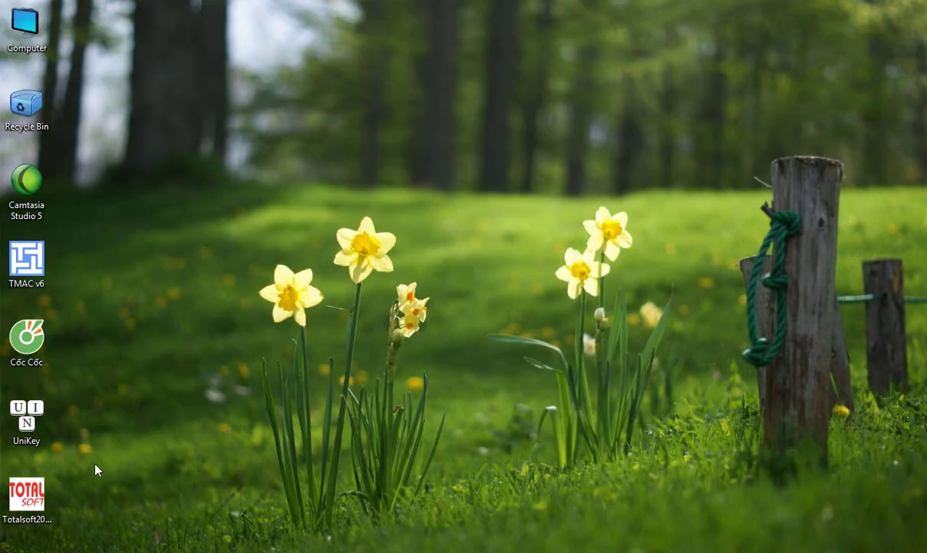
double_click(37, 490)
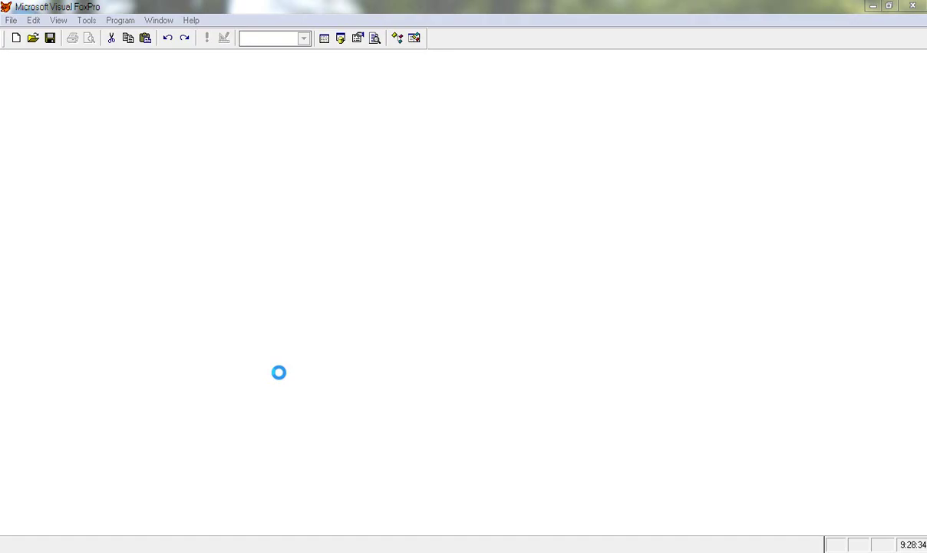
key("Return")
type("ABC")
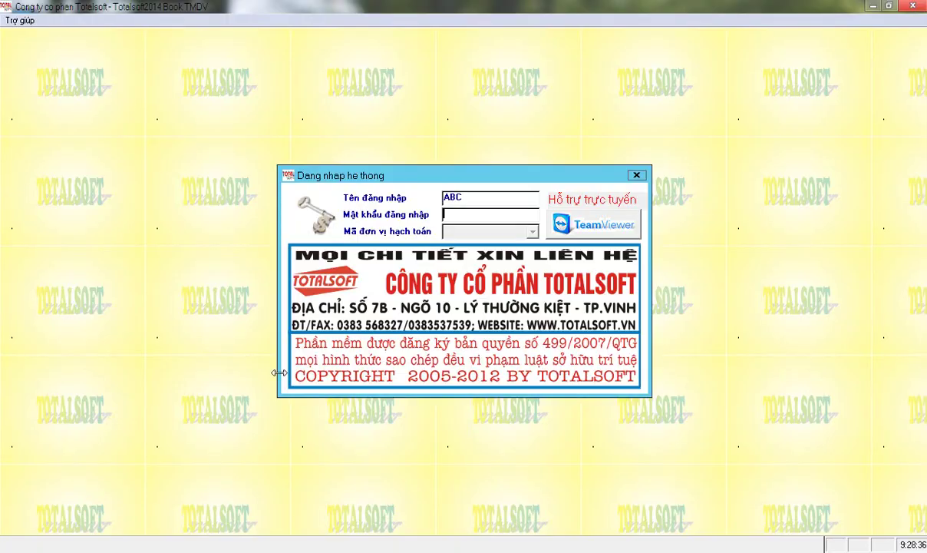
key("Return")
type("**")
key("Return")
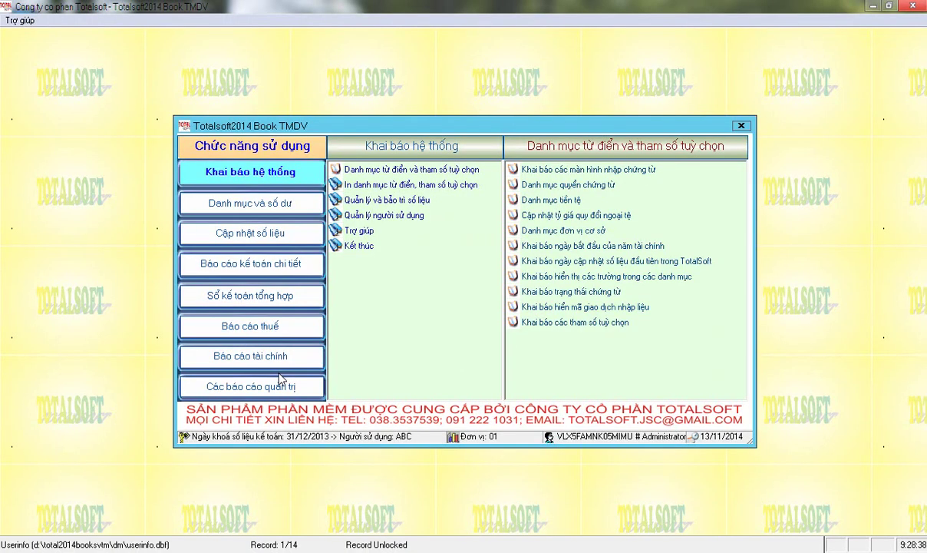
Open user and access-rights management, confirm the system password, and start a new user with Thêm NSD.
left_click(347, 215)
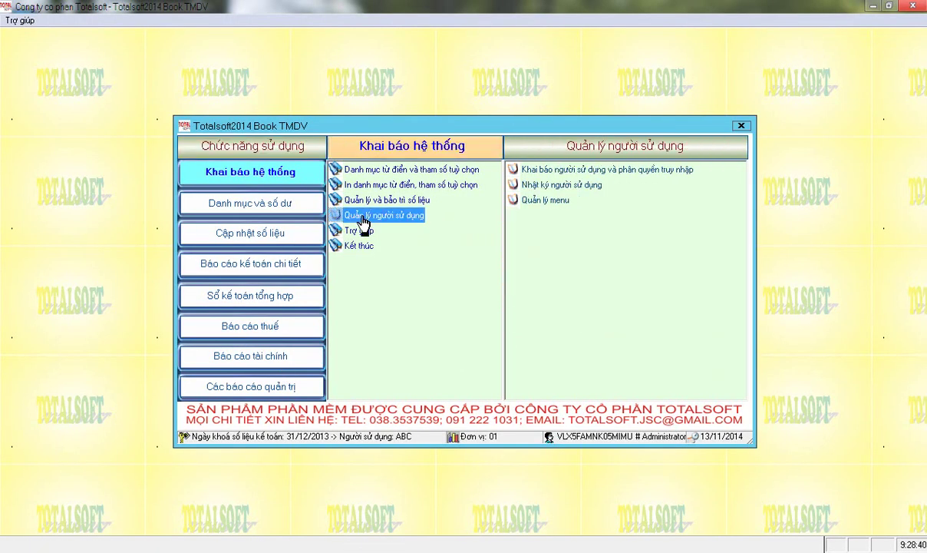
left_click(550, 173)
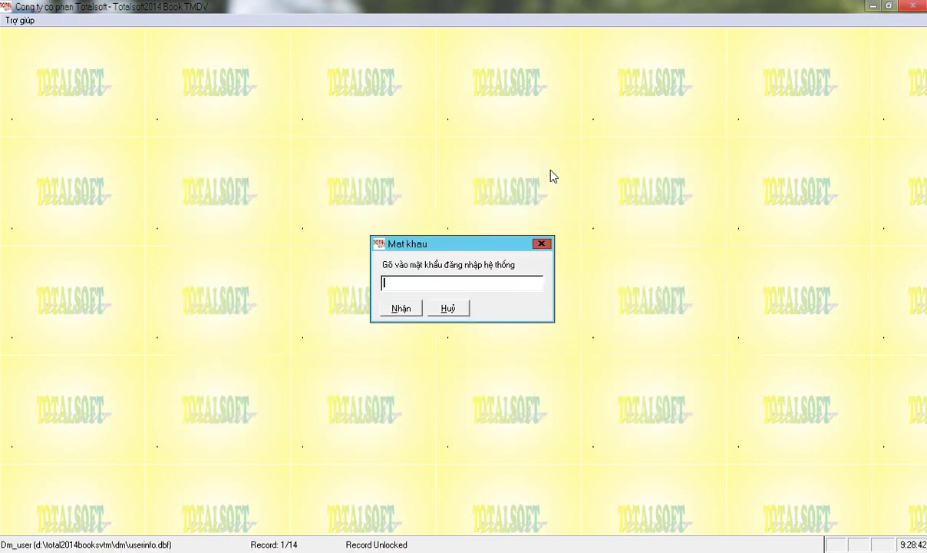
key("Return")
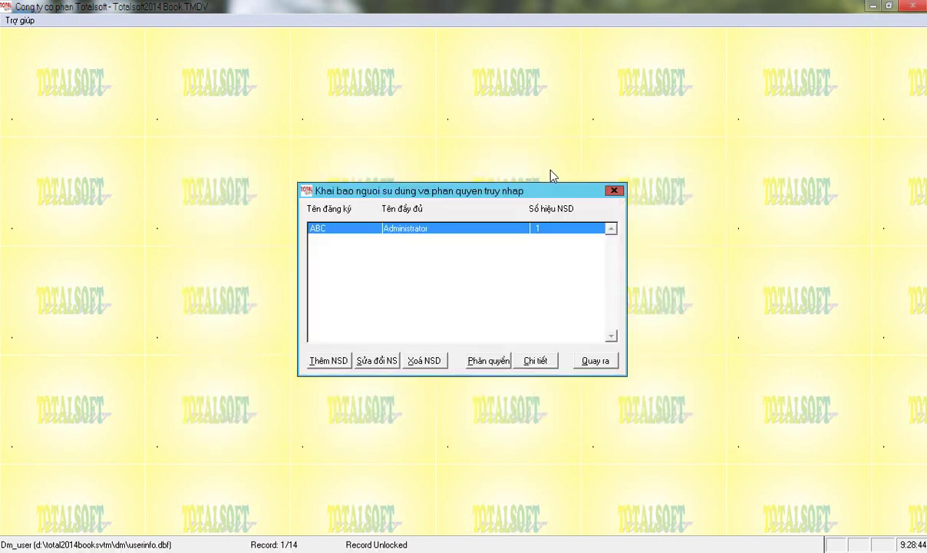
left_click(326, 360)
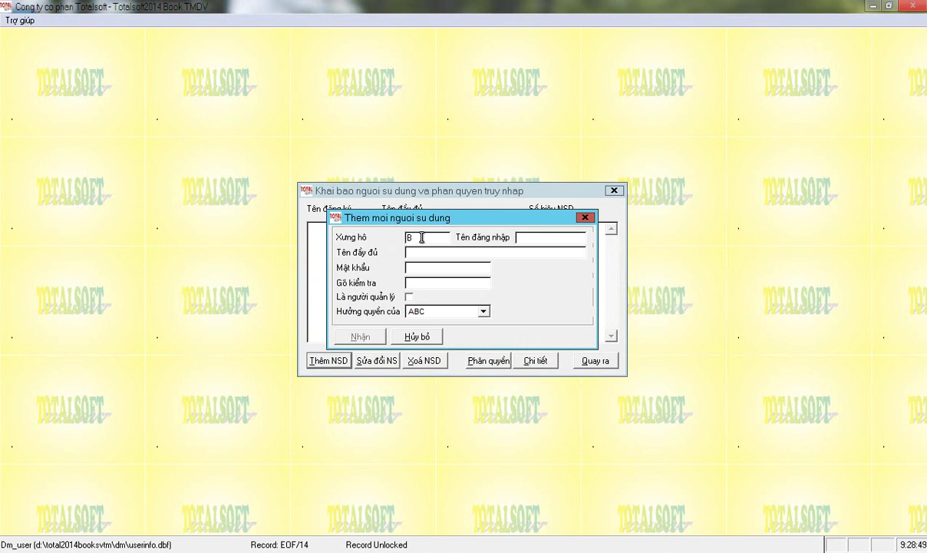
Switch the Unikey Vietnamese keyboard to TCVN3 encoding from the system tray.
key("super")
left_click(836, 544)
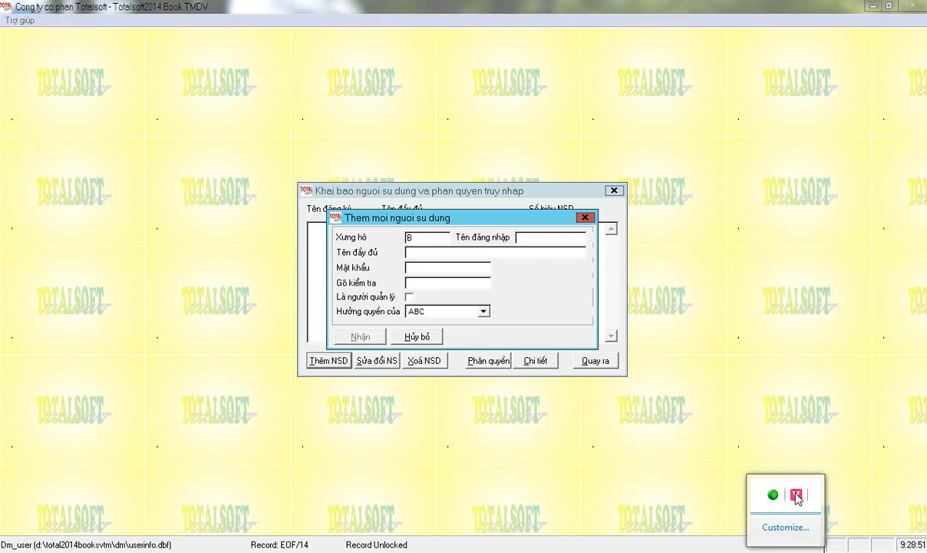
right_click(796, 495)
left_click(712, 411)
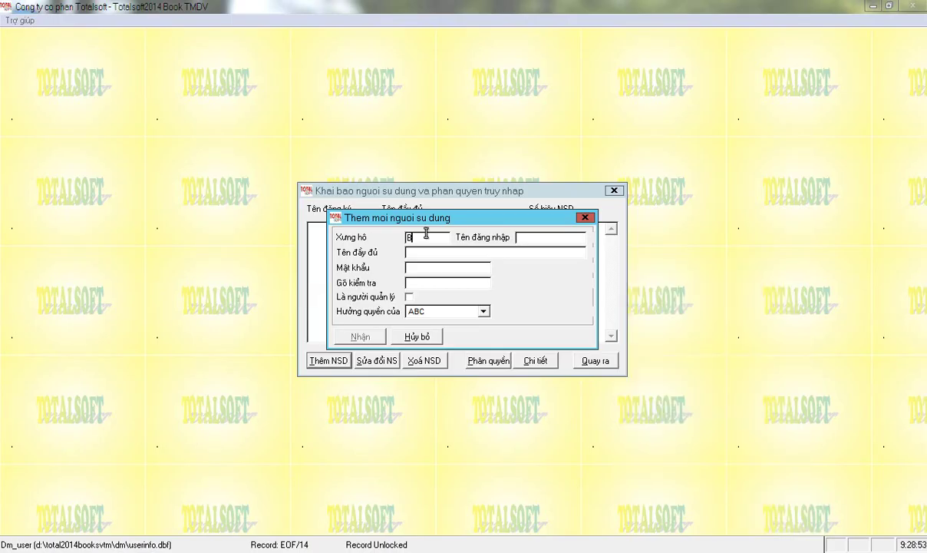
Add non-manager user THU with salutation Quý bà, the full name, and a confirmed password.
double_click(395, 238)
type("Quý bà")
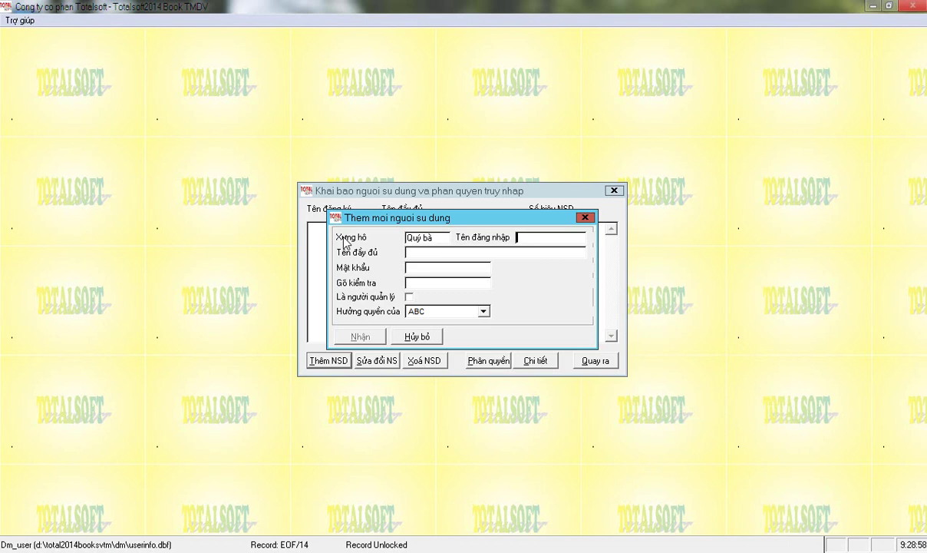
type("THU")
type("Hong Thu")
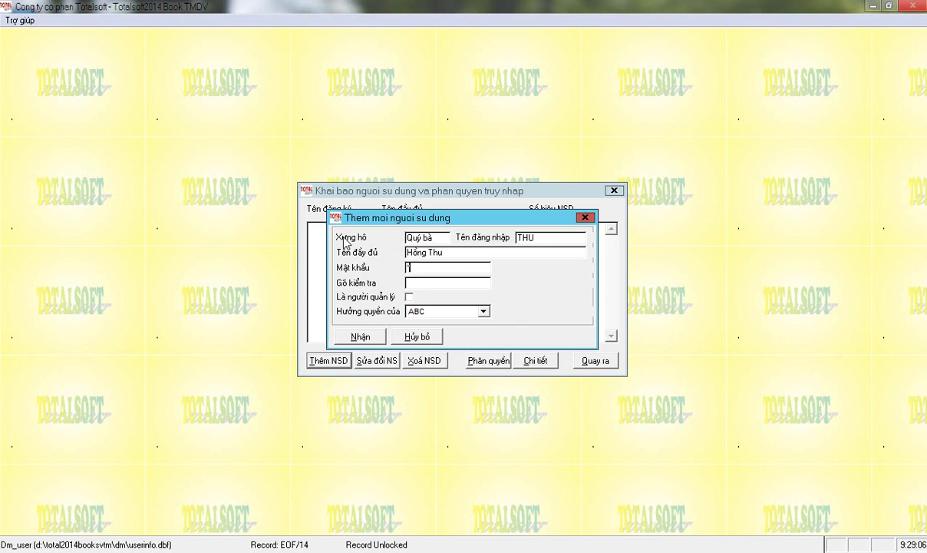
key("Tab")
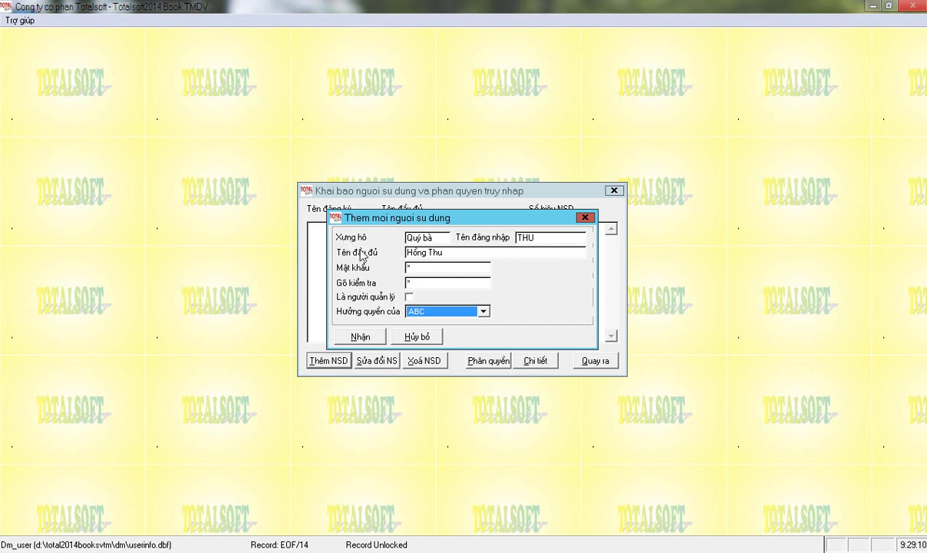
left_click(409, 296)
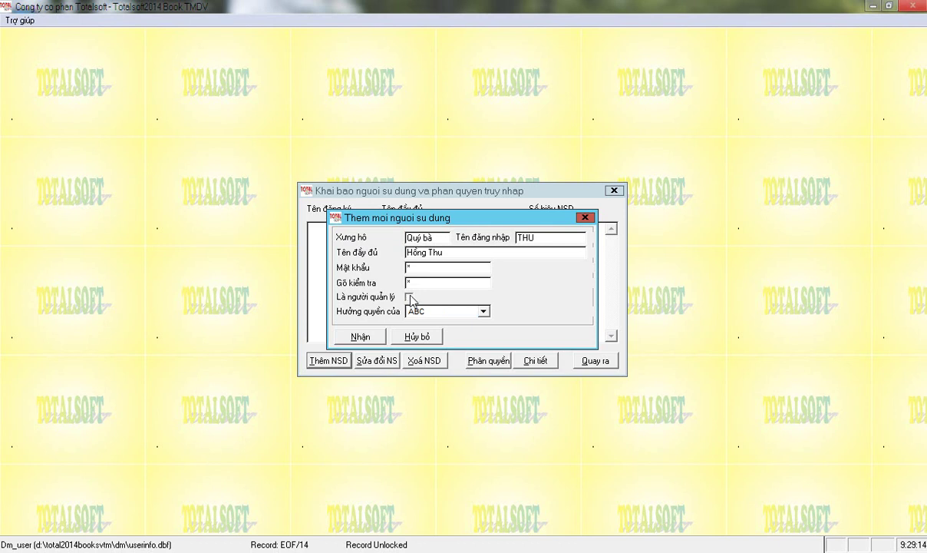
left_click(409, 297)
left_click(409, 282)
key("BackSpace")
type("*")
left_click(360, 338)
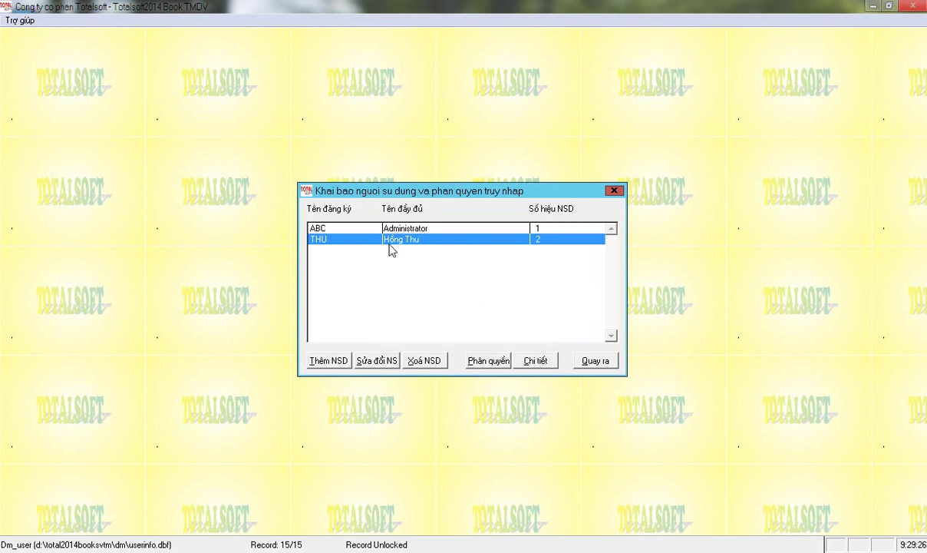
Open the access-rights tree for user THU and expand the Khai báo hệ thống and Danh mục và số dư branches.
left_click(376, 227)
left_click(399, 241)
left_click(488, 361)
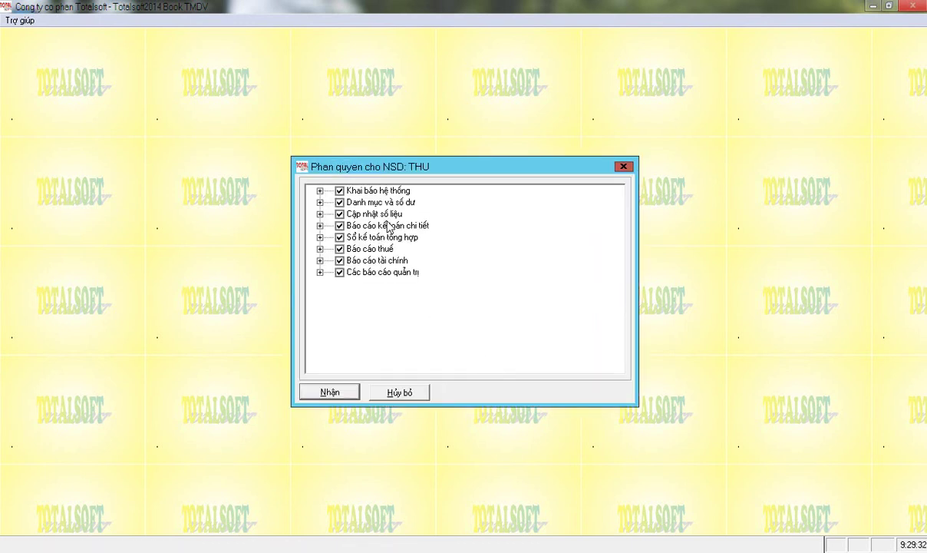
left_click(319, 191)
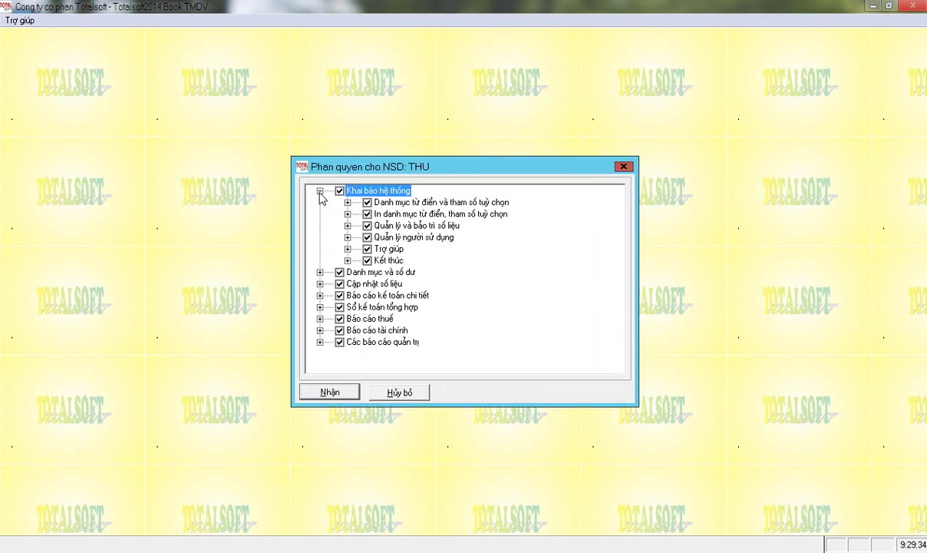
left_click(319, 272)
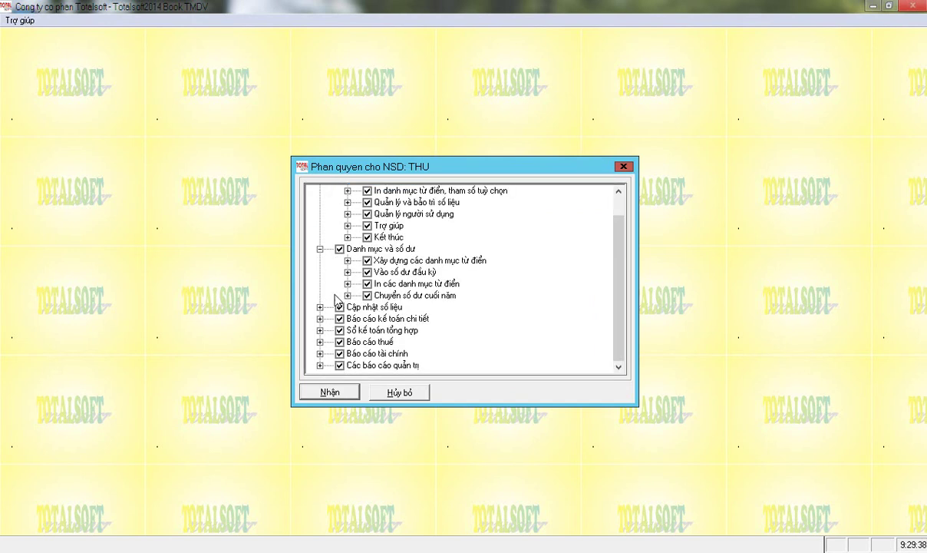
scroll(322, 230, "up", 1)
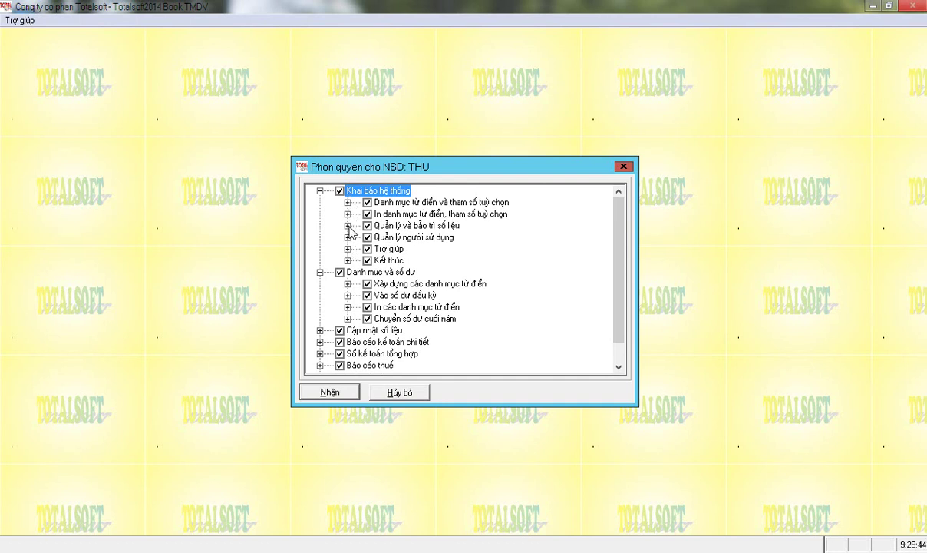
Uncheck Quản lý và bảo trì số liệu, Báo cáo thuế, Báo cáo tài chính and Các báo cáo quản trị, then save.
left_click(348, 225)
left_click(367, 225)
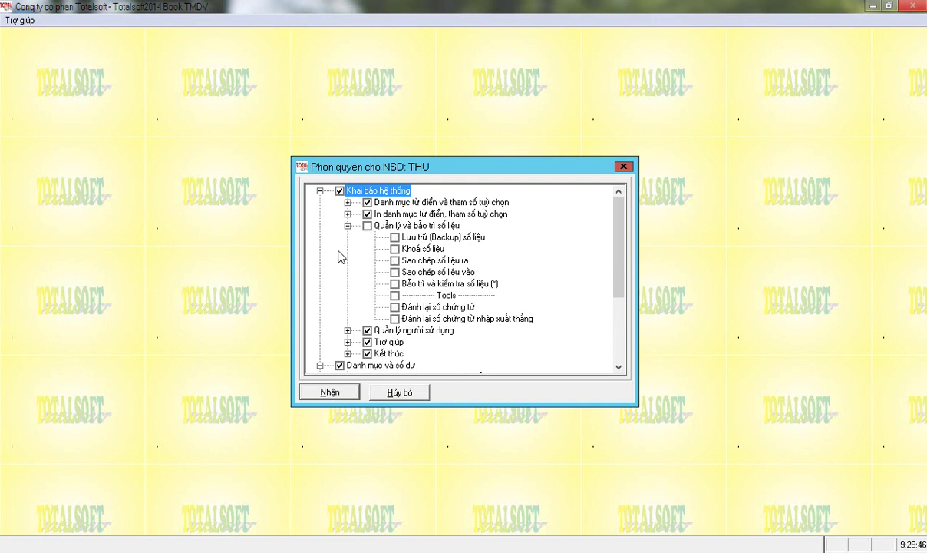
scroll(344, 249, "down", 4)
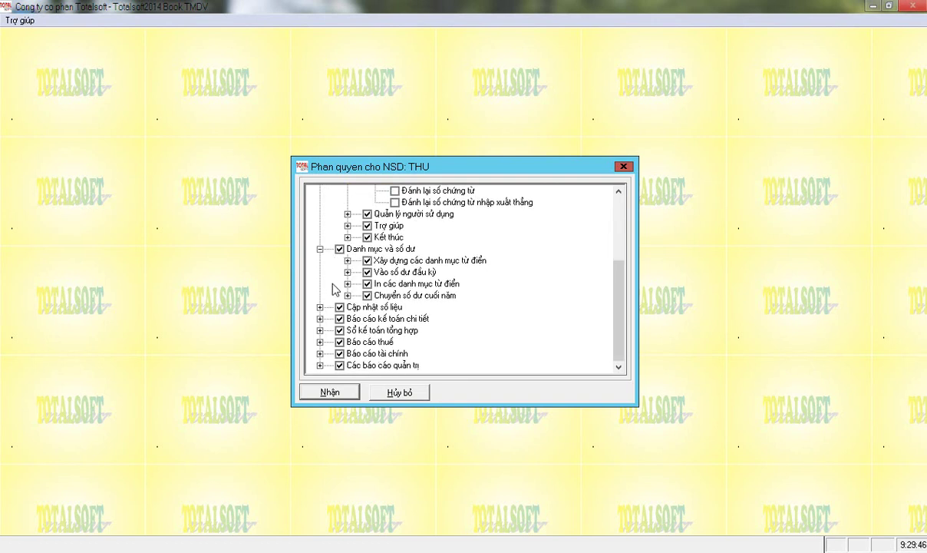
left_click(320, 341)
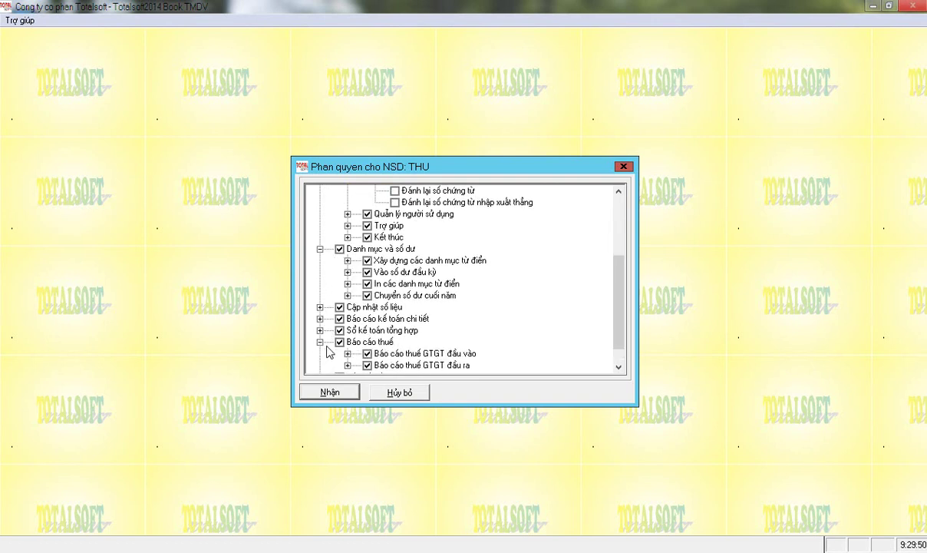
left_click(339, 342)
scroll(328, 319, "down", 1)
left_click(340, 354)
left_click(339, 365)
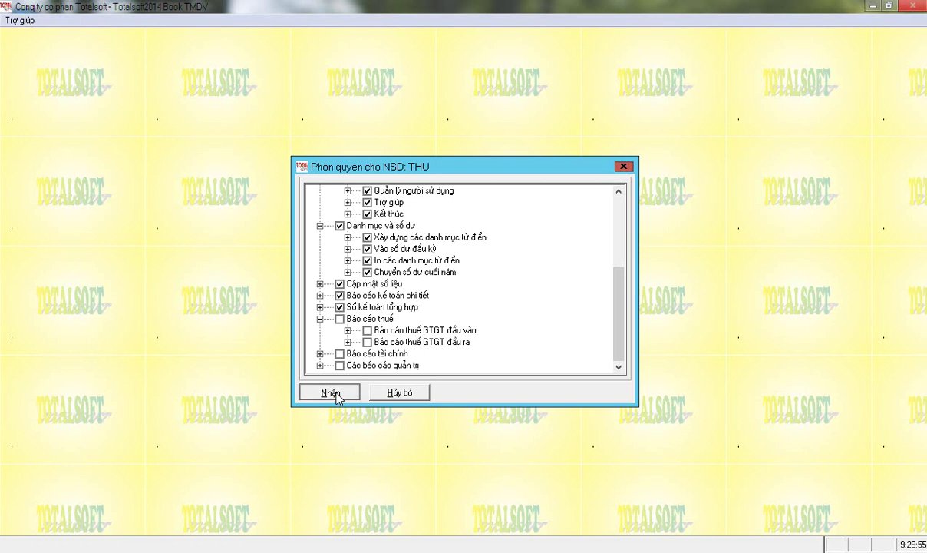
left_click(331, 392)
Close the user list, exit Totalsoft, relaunch it, and log in as user THU.
left_click(595, 360)
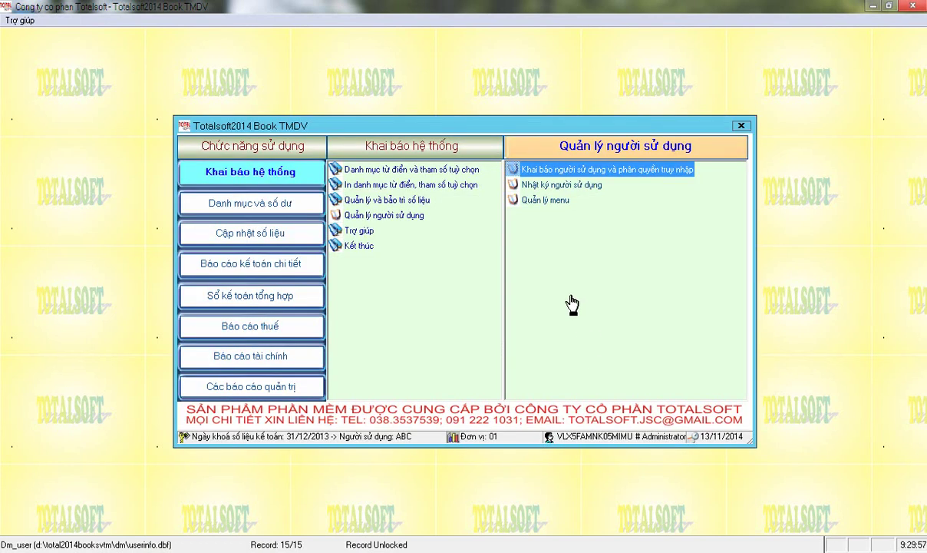
left_click(911, 8)
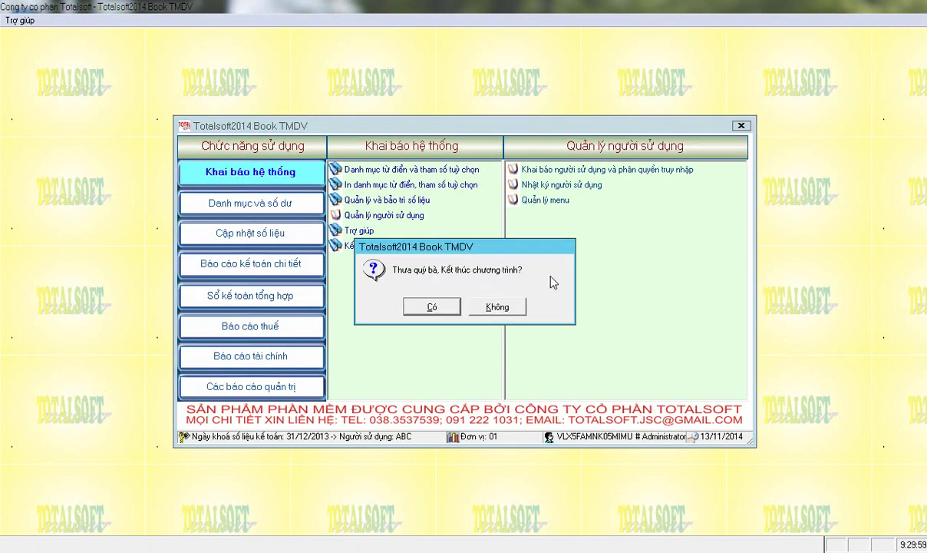
left_click(436, 306)
double_click(26, 495)
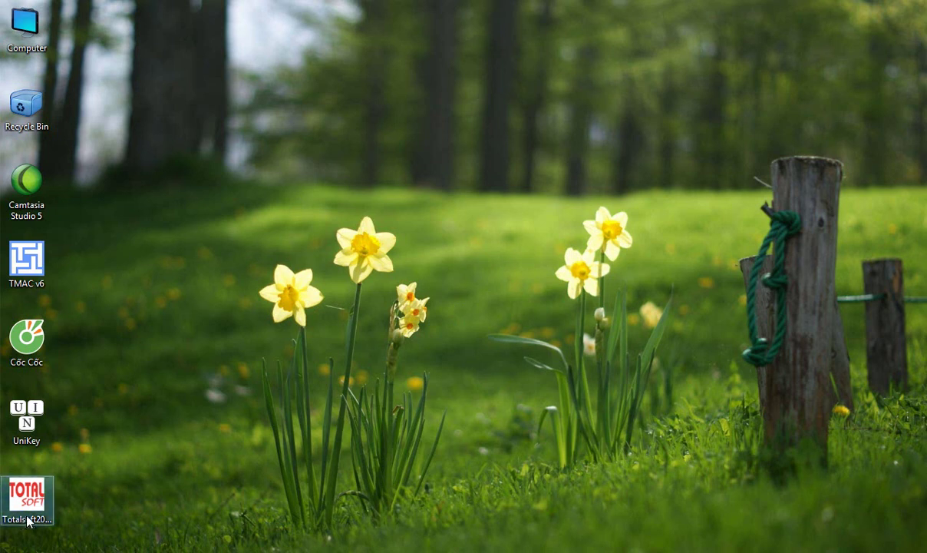
key("Return")
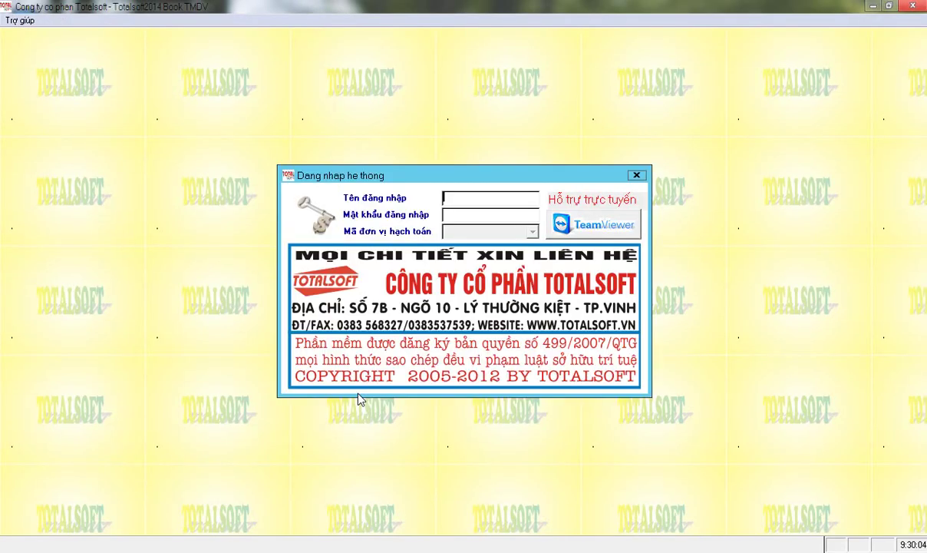
key("Return")
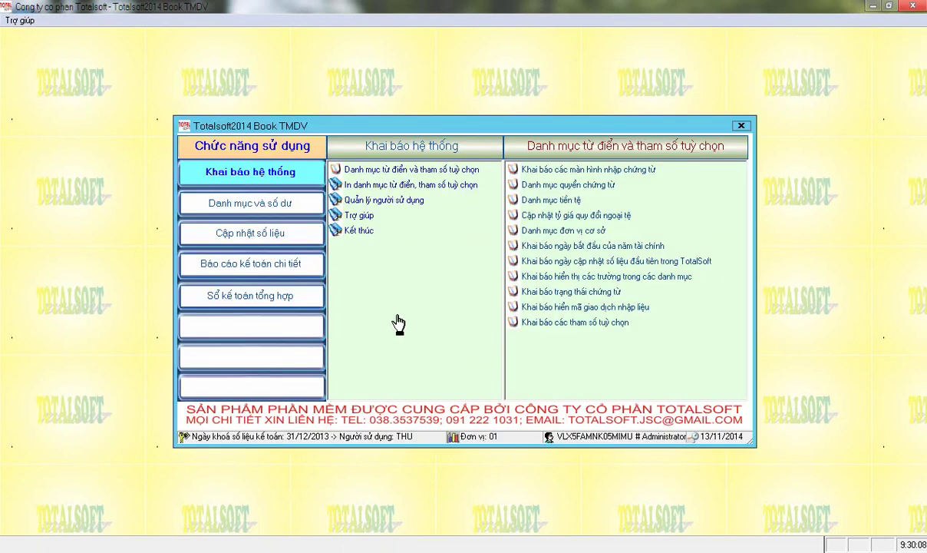
Check the Danh mục và số dư and Khai báo hệ thống modules, then exit and relaunch Totalsoft.
left_click(242, 202)
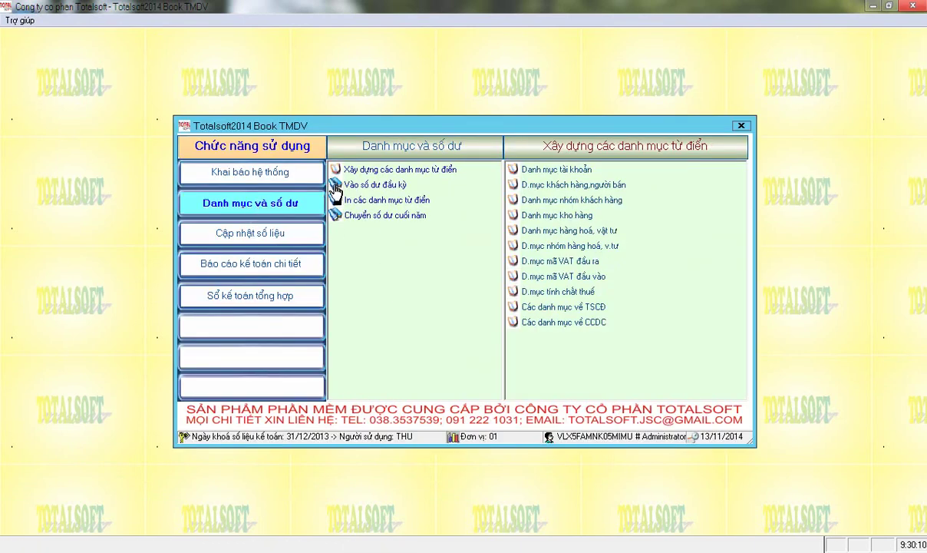
left_click(255, 171)
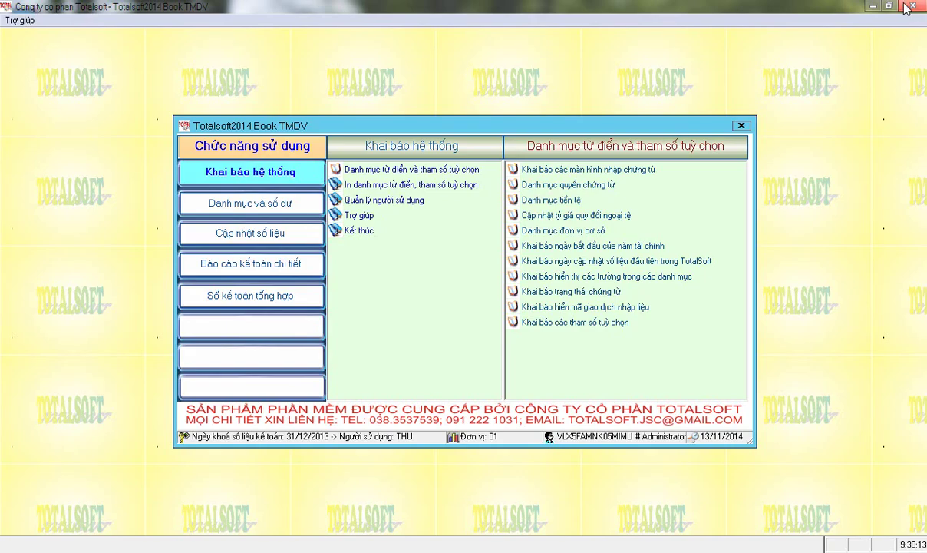
left_click(912, 6)
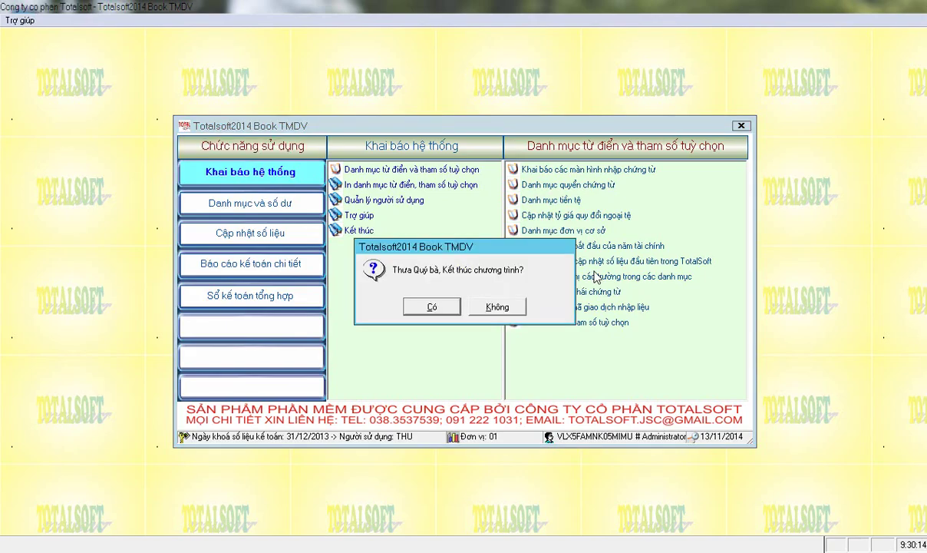
left_click(432, 307)
double_click(28, 491)
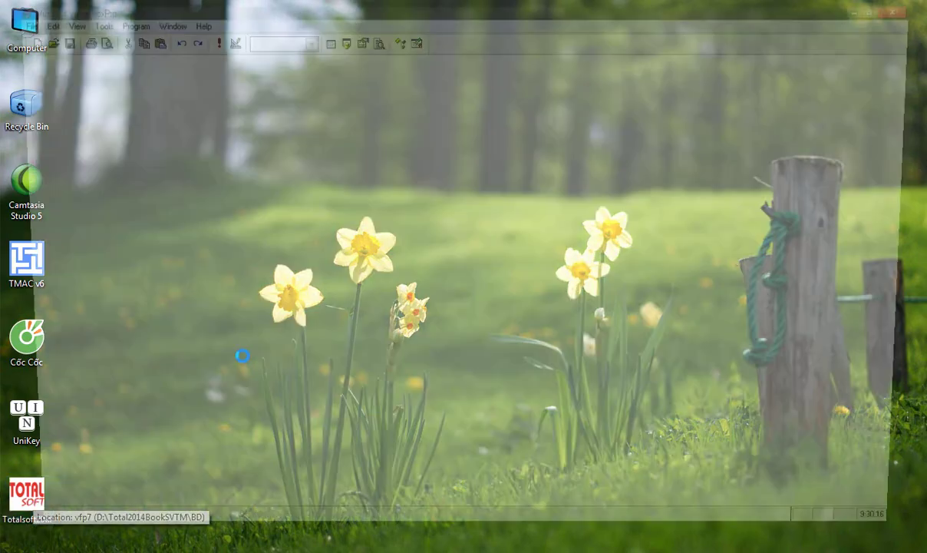
Log in as the Administrator, reopen the user and access-rights list with the password, and select user THU.
key("Return")
type("ABC")
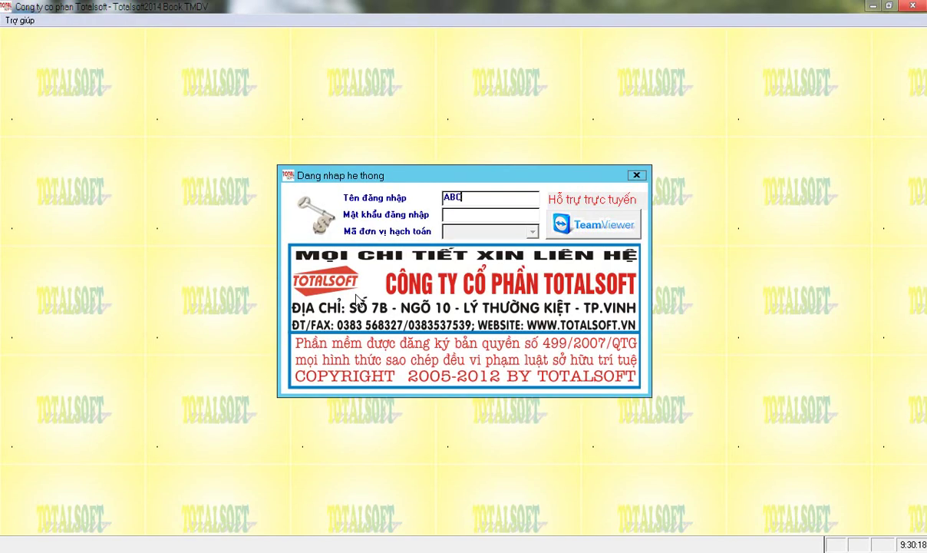
key("Return")
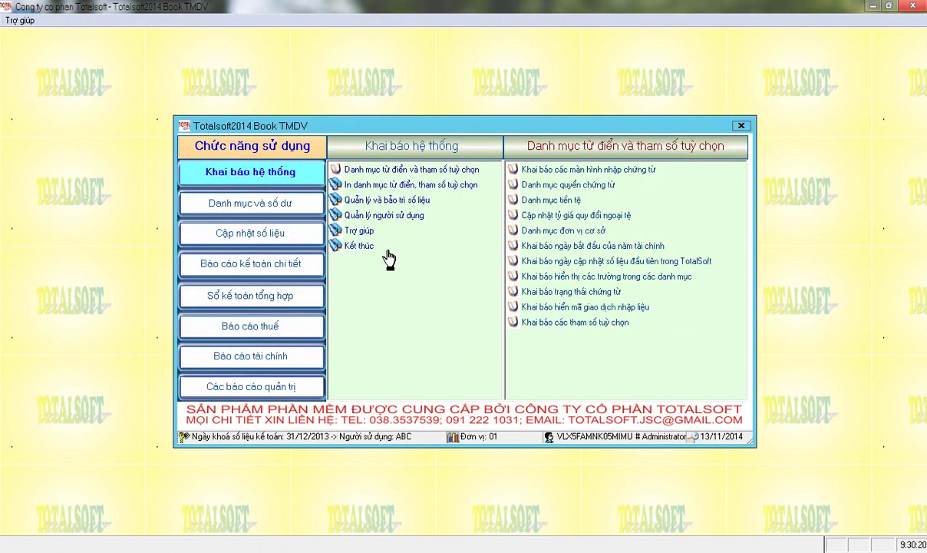
left_click(369, 200)
left_click(387, 216)
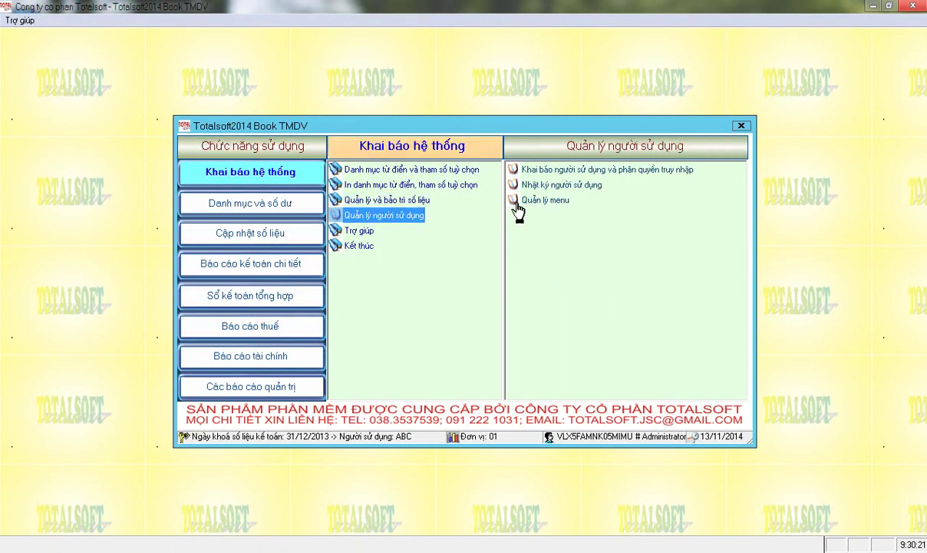
left_click(563, 170)
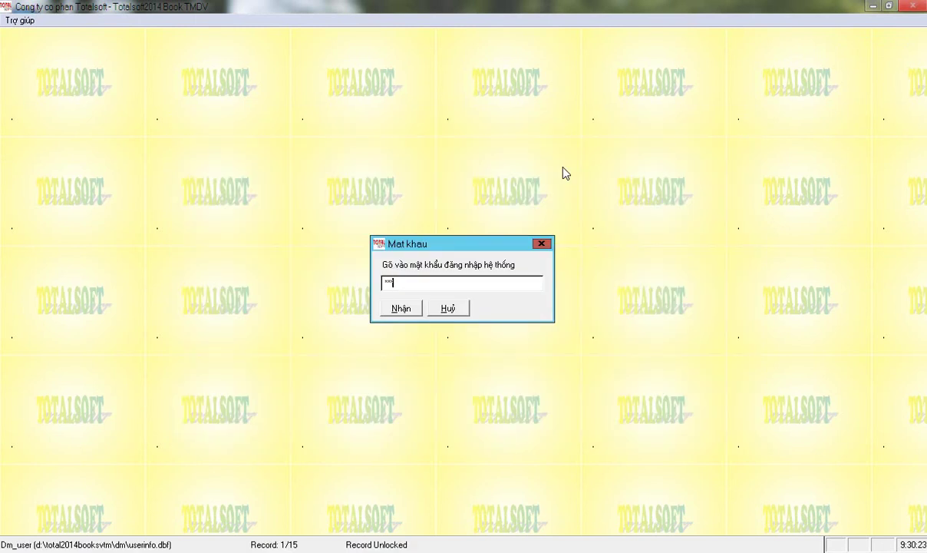
key("Return")
left_click(403, 242)
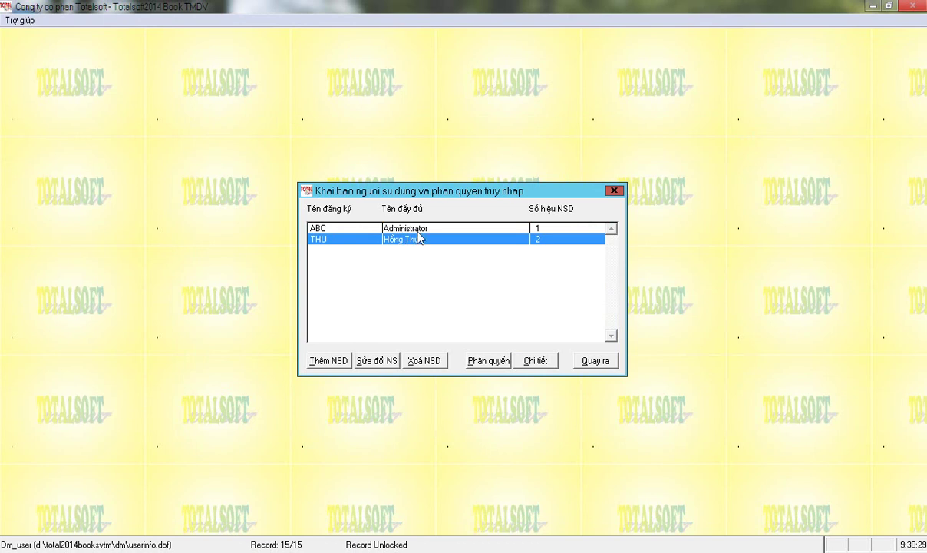
Open the new user's per-document rights and select the Phiếu chi tiền mặt row.
left_click(526, 363)
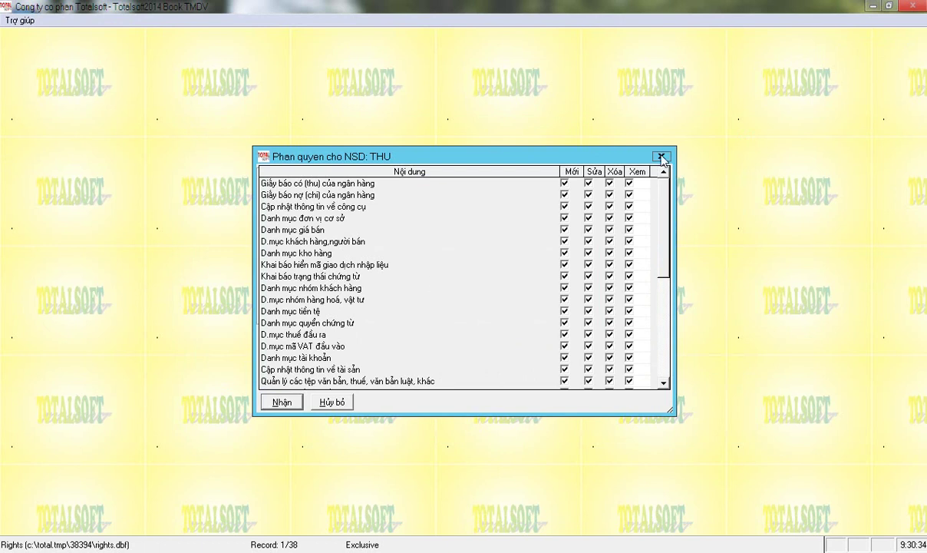
left_click(347, 403)
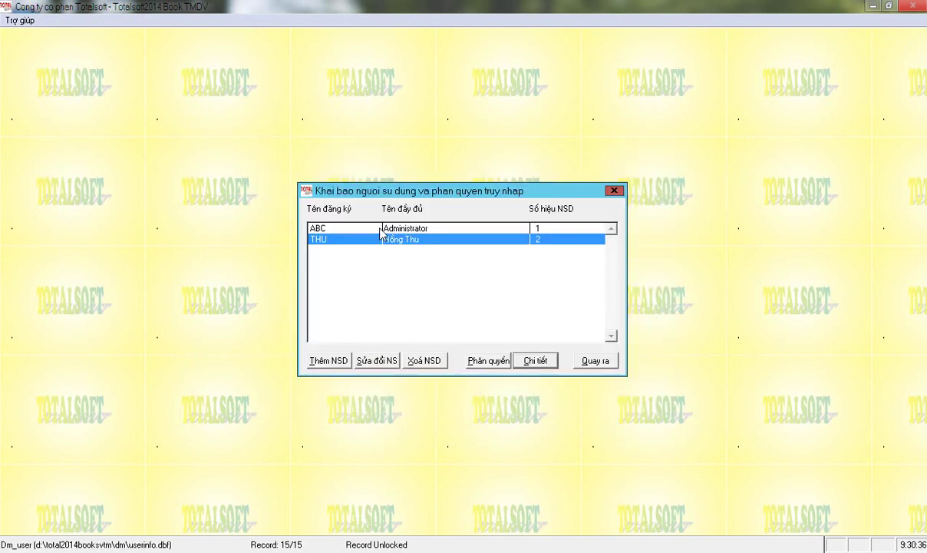
left_click(528, 363)
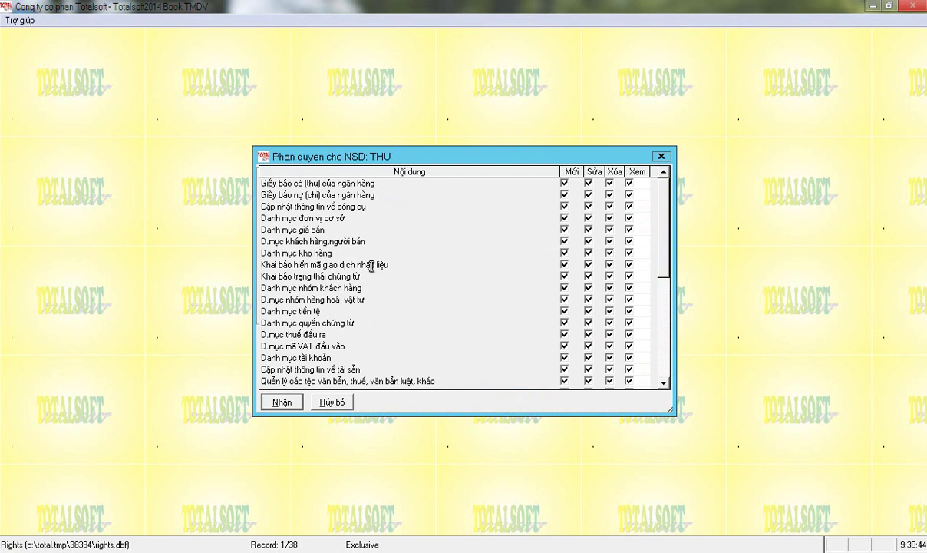
left_click(445, 298)
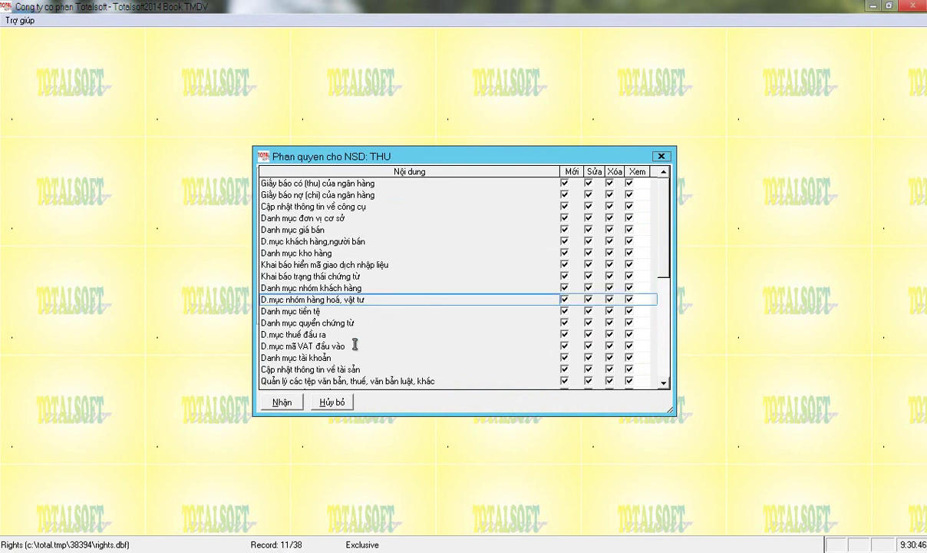
scroll(354, 339, "down", 7)
scroll(349, 323, "up", 6)
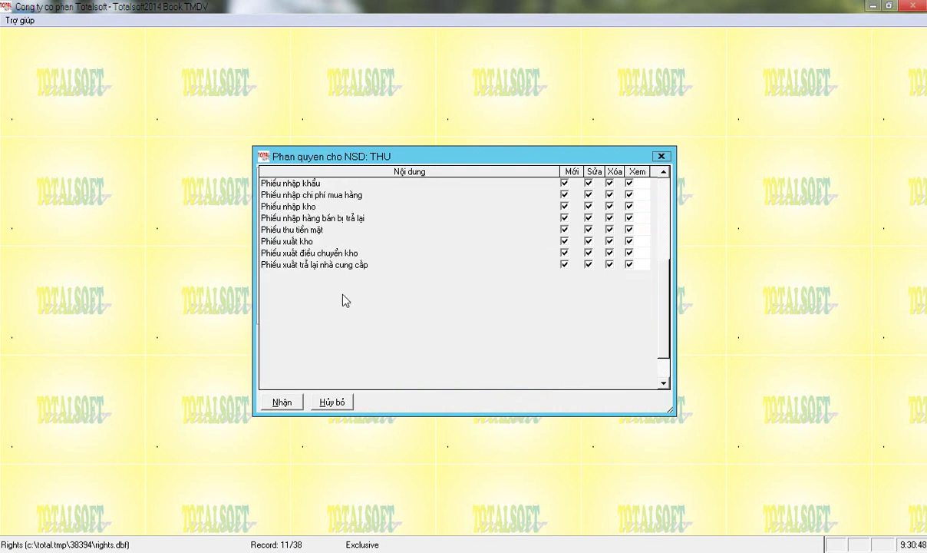
scroll(356, 290, "down", 6)
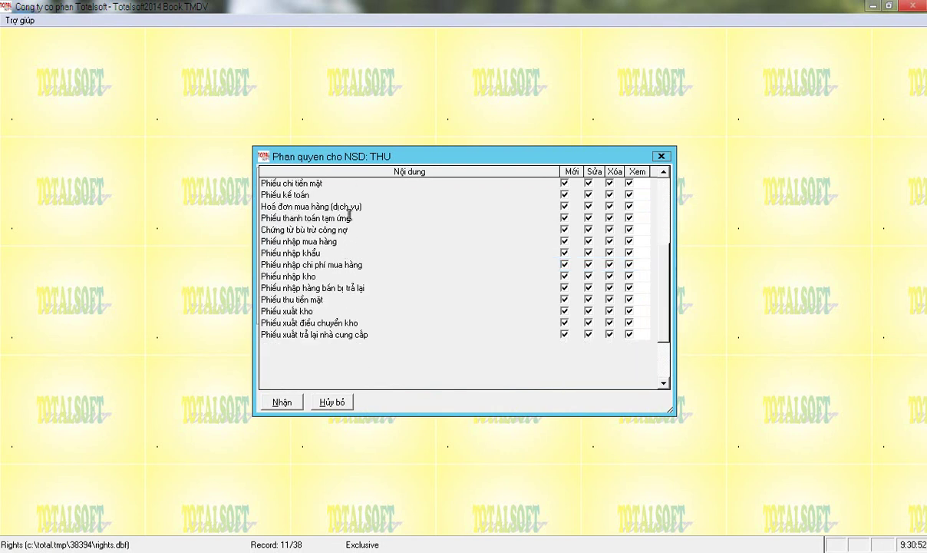
left_click(336, 184)
scroll(336, 188, "up", 1)
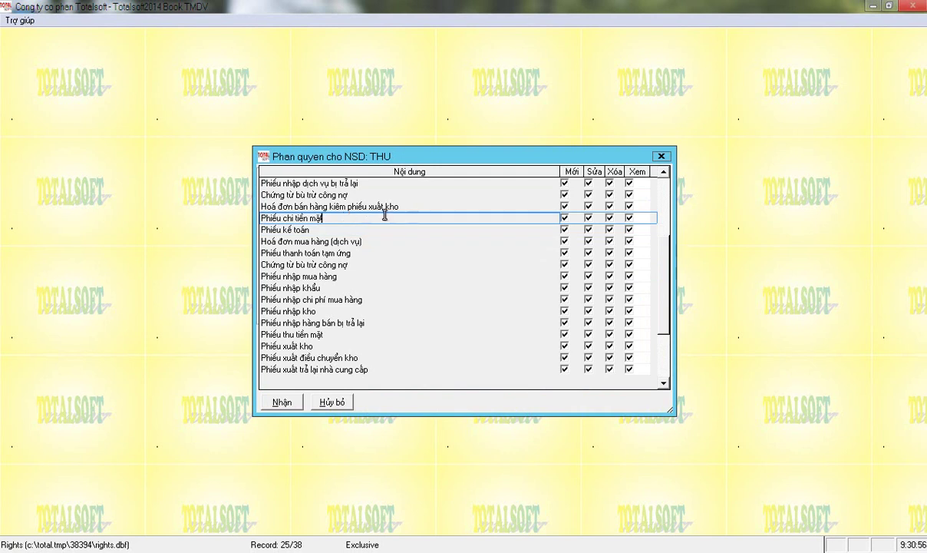
Remove Sửa and Xóa rights for Phiếu chi tiền mặt, save, and return to the main menu.
left_click(589, 218)
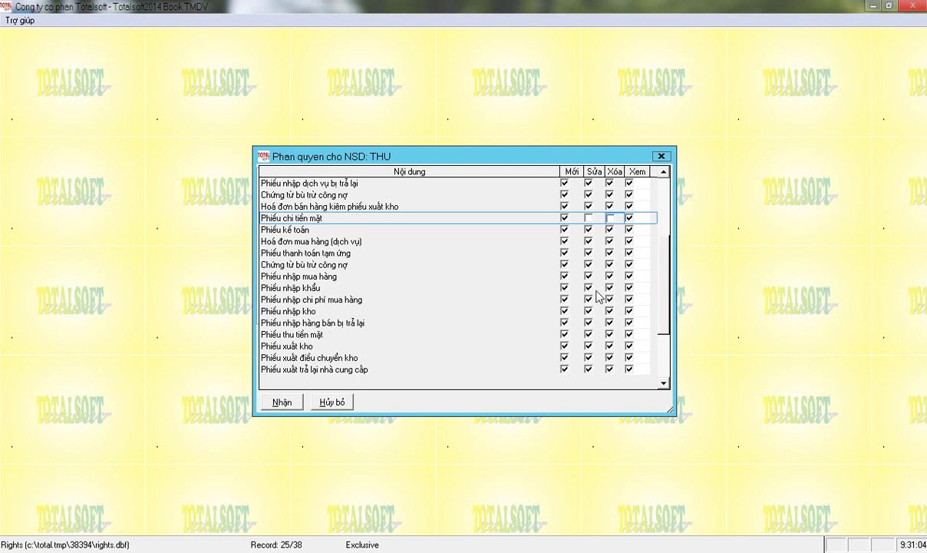
left_click(282, 402)
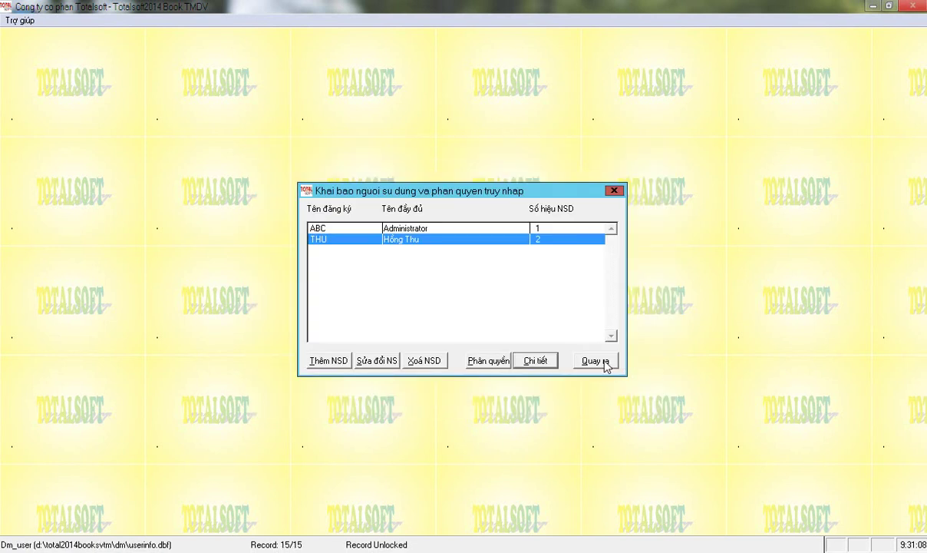
left_click(595, 361)
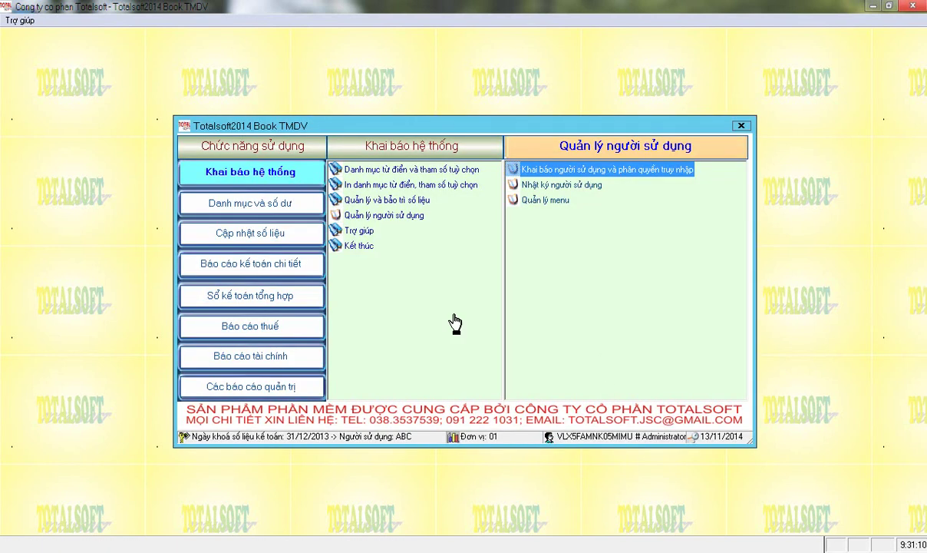